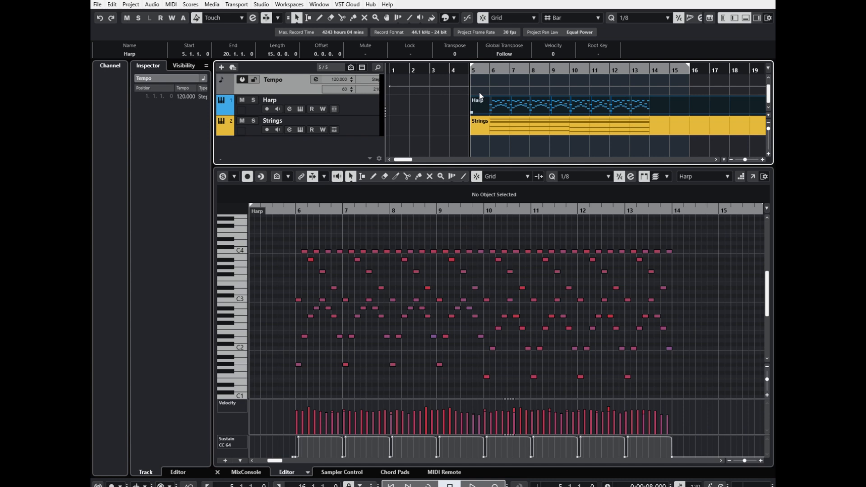
# - Play back the project from bar 5 and review the Strings part in the Key Editor
pyautogui.press('space')
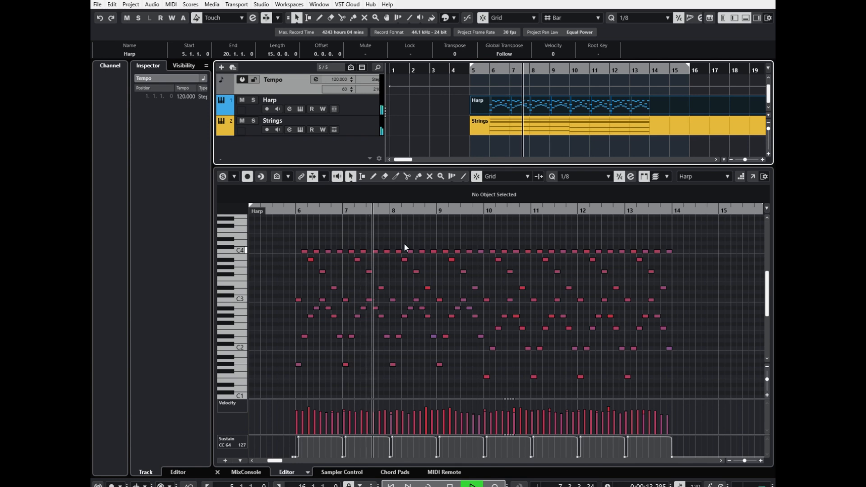
pyautogui.click(510, 123)
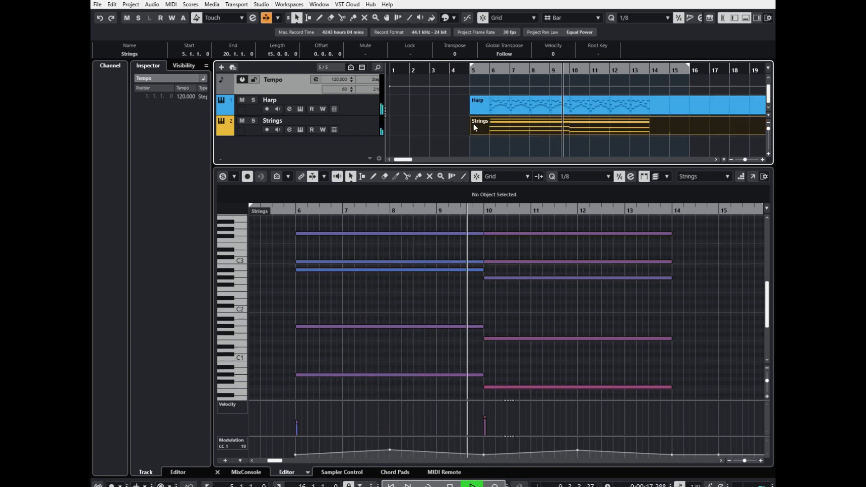
pyautogui.click(447, 116)
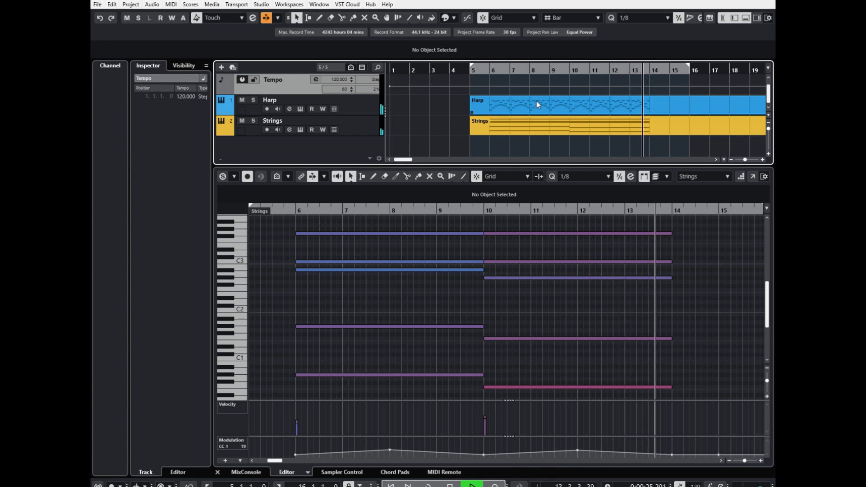
pyautogui.press('space')
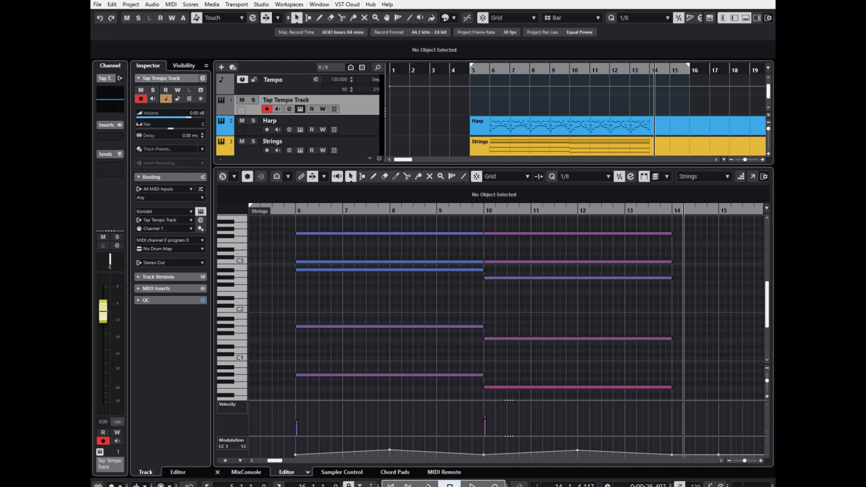
# - Move the Tap Tempo Track below the Strings track and enlarge the project area so all tracks fit
pyautogui.scroll(-1, 362, 95)
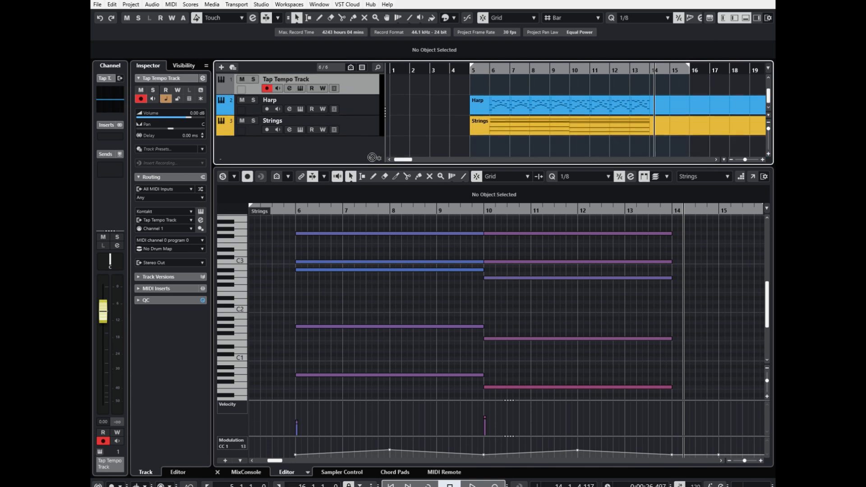
pyautogui.moveTo(372, 157); pyautogui.dragTo(368, 136)
pyautogui.scroll(1, 435, 134)
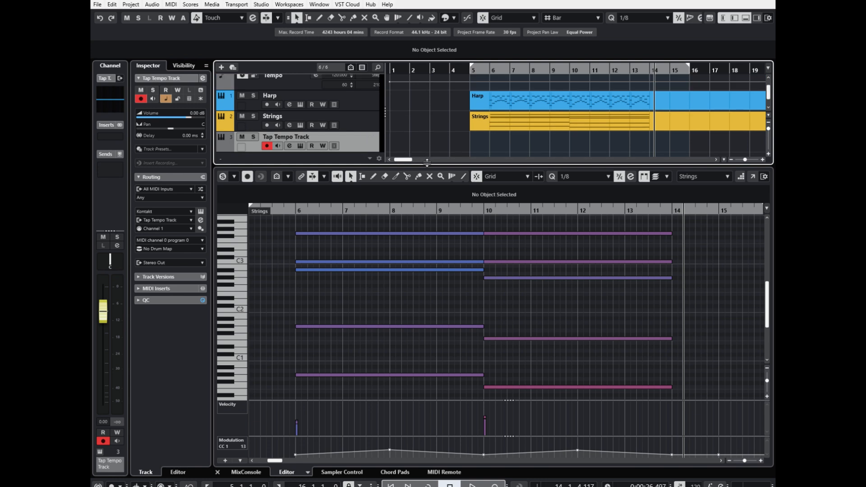
pyautogui.moveTo(426, 162); pyautogui.dragTo(411, 207)
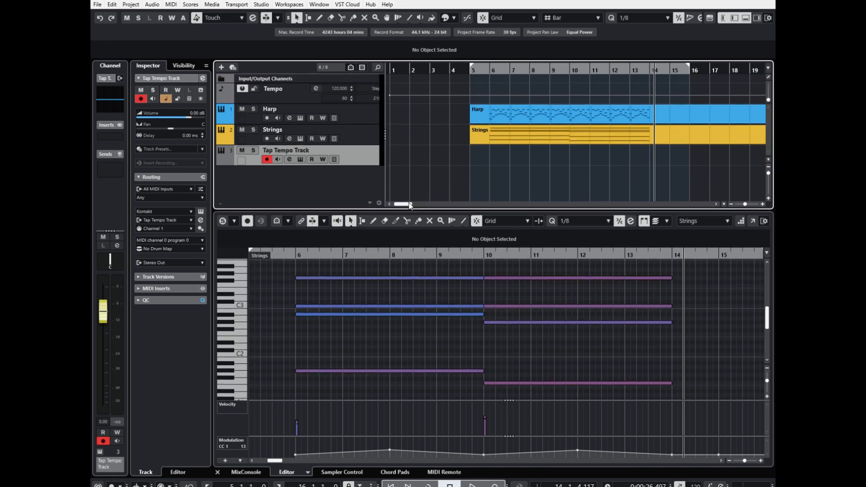
# - Solo the Tap Tempo Track and record a tapped MIDI performance on it from bar 5 to about bar 16
pyautogui.click(471, 67)
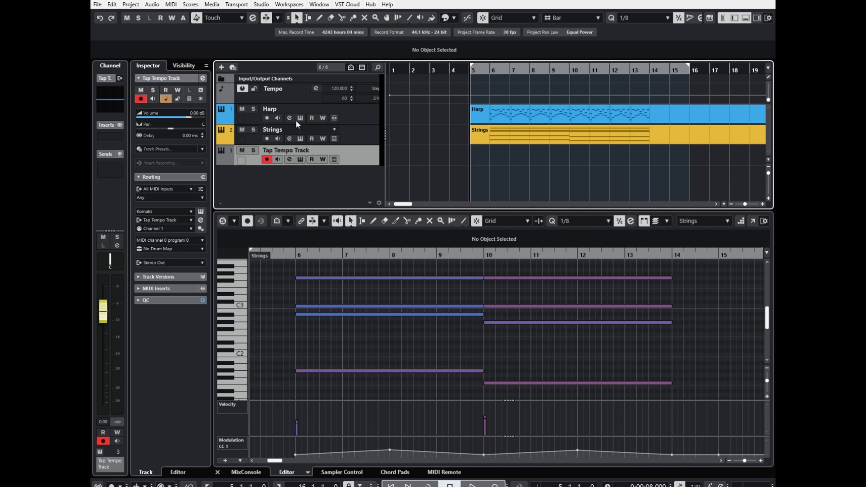
pyautogui.click(253, 150)
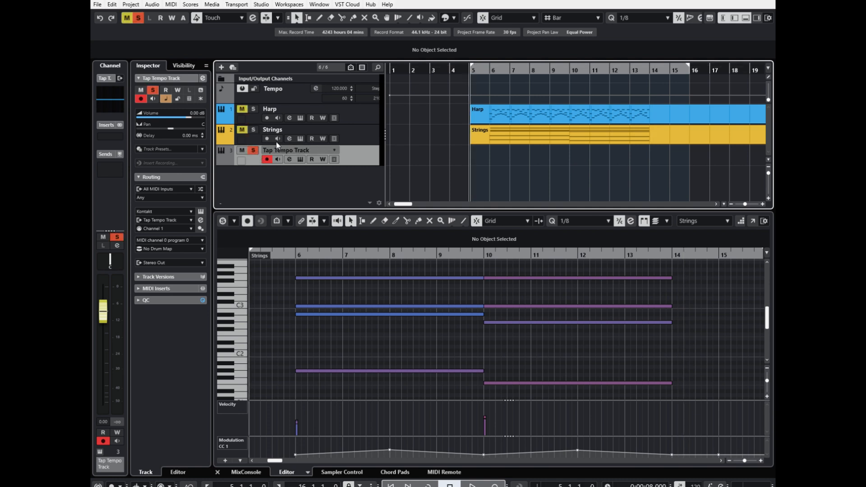
pyautogui.click(494, 483)
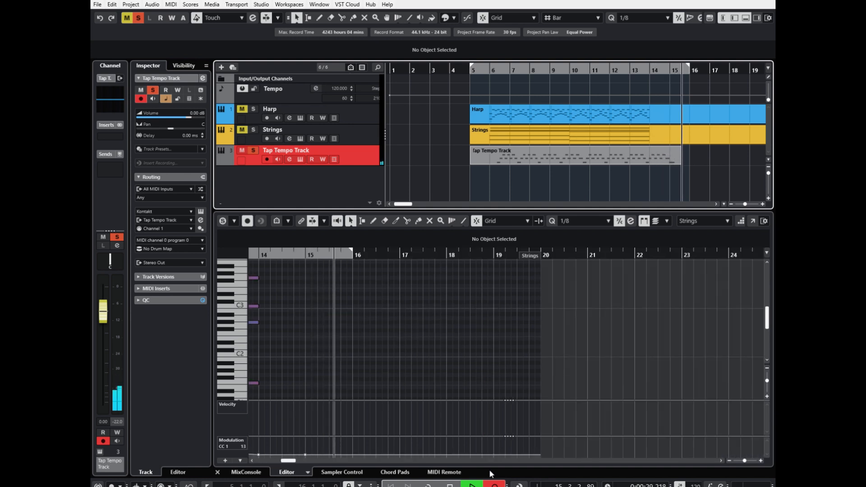
pyautogui.press('space')
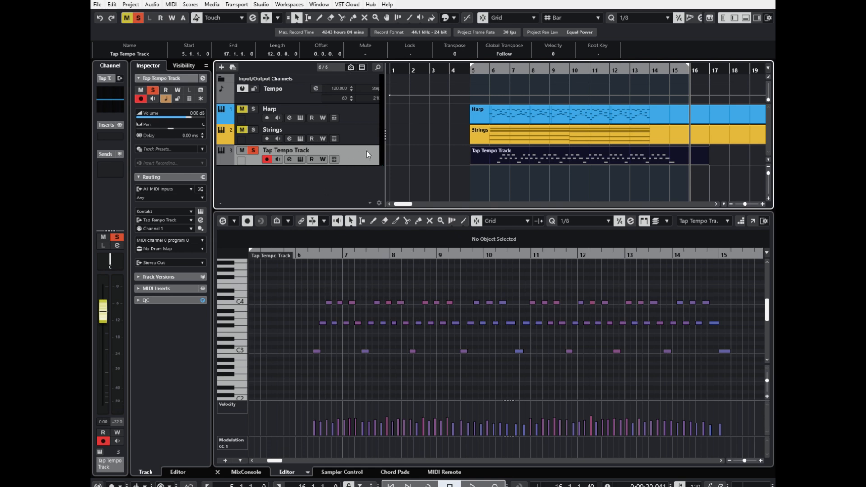
# - Set the Tap Tempo Track to linear time base and test it from bar 6 by raising the tempo to 144 and restoring 120
pyautogui.click(437, 155)
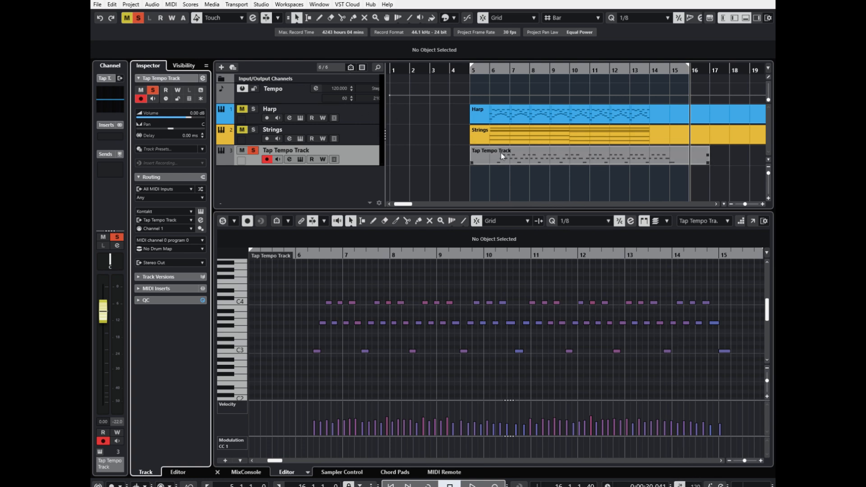
pyautogui.click(501, 66)
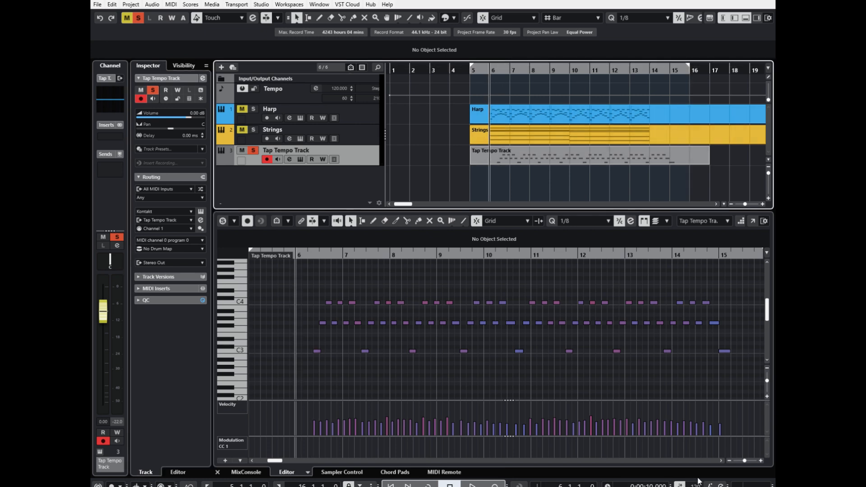
pyautogui.moveTo(699, 481); pyautogui.dragTo(699, 453)
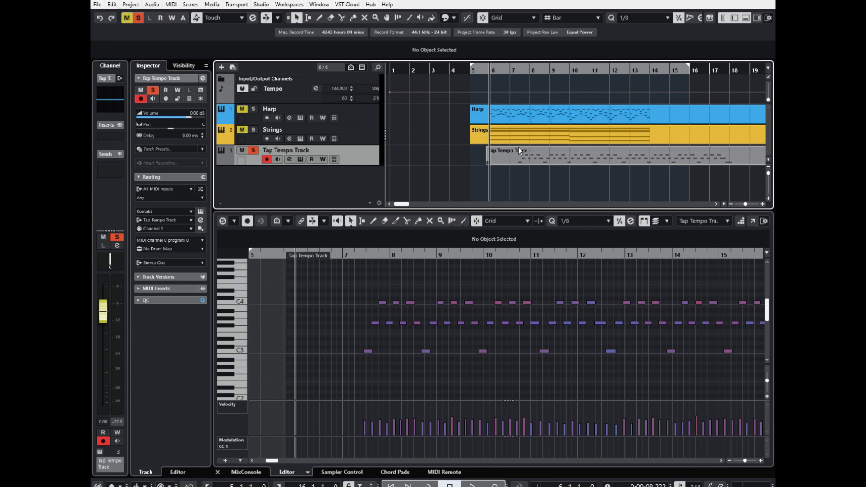
pyautogui.moveTo(699, 485); pyautogui.dragTo(700, 486)
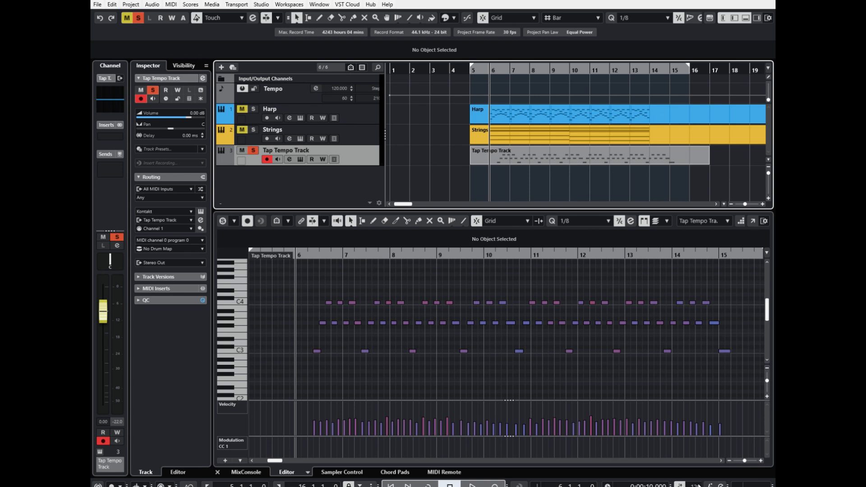
# - Select all tapped notes in the Tap Tempo part and move them to the cursor so the first note starts at bar 6
pyautogui.click(504, 147)
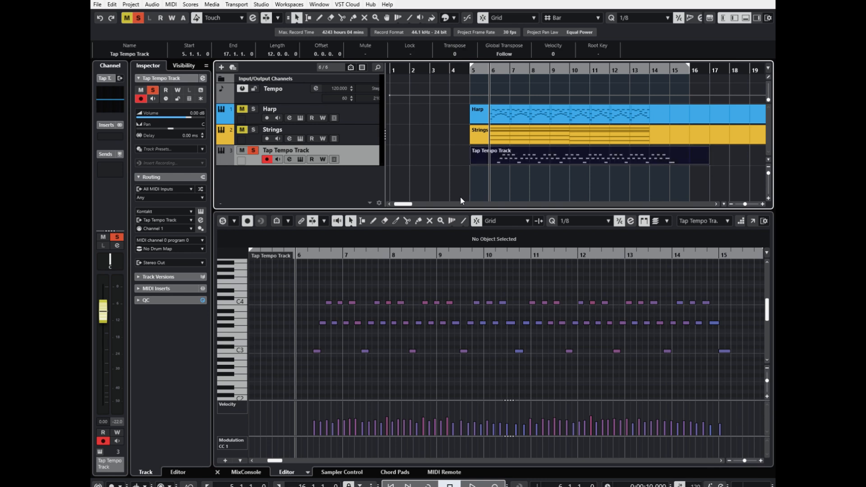
pyautogui.click(285, 258)
pyautogui.scroll(-5, 659, 374)
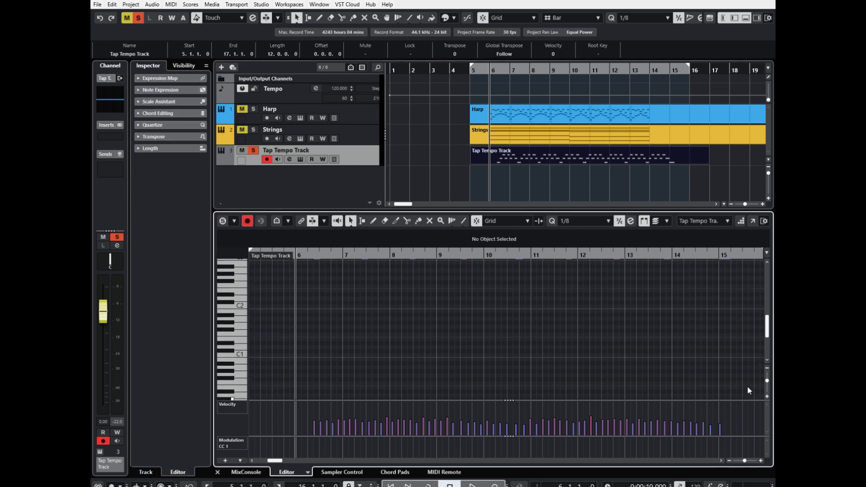
pyautogui.hotkey('ctrl', 'a')
pyautogui.scroll(4, 755, 333)
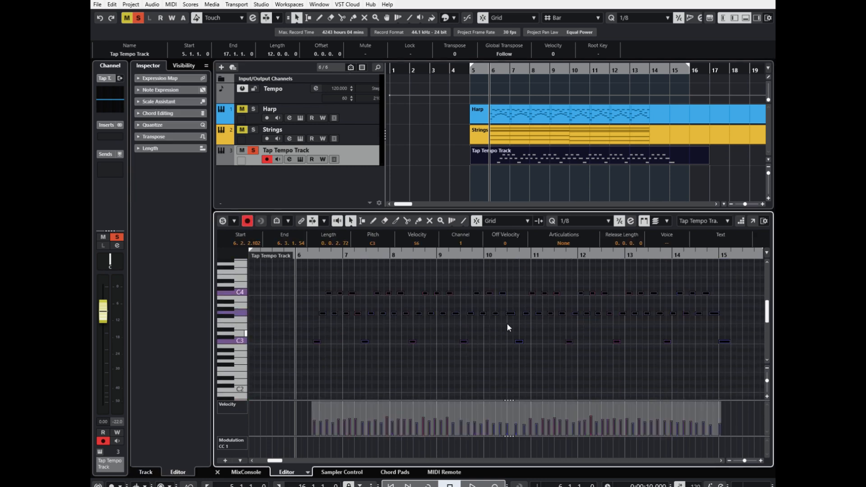
pyautogui.press('h')
pyautogui.press('h')
pyautogui.press('h')
pyautogui.press('h')
pyautogui.press('h')
pyautogui.press('h')
pyautogui.press('h')
pyautogui.press('h')
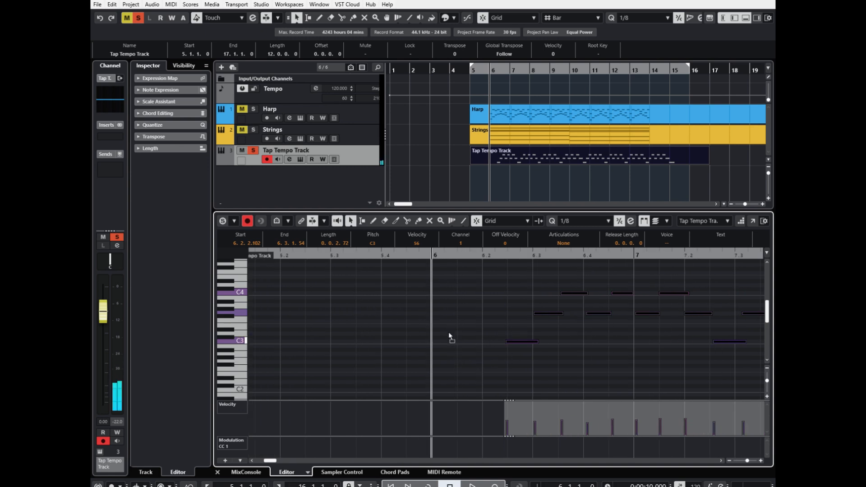
pyautogui.hotkey('ctrl', 'l')
pyautogui.click(394, 332)
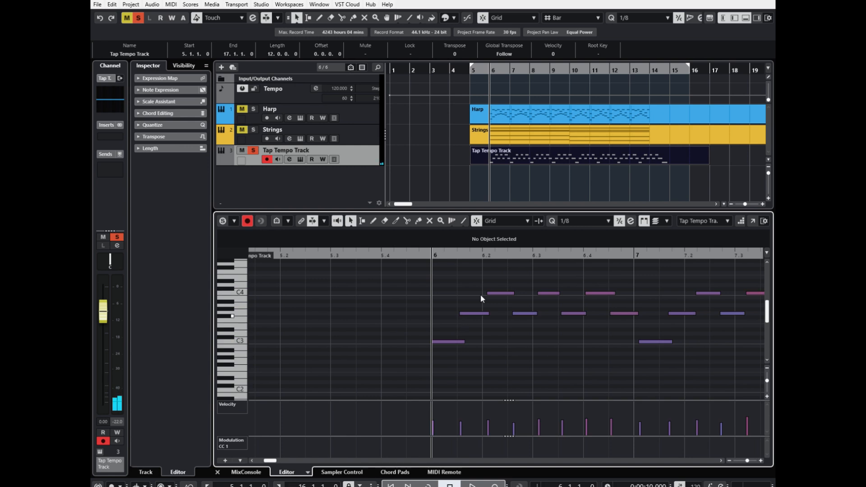
# - Compare the time base settings of the Harp, Strings and Tap Tempo tracks
pyautogui.click(524, 180)
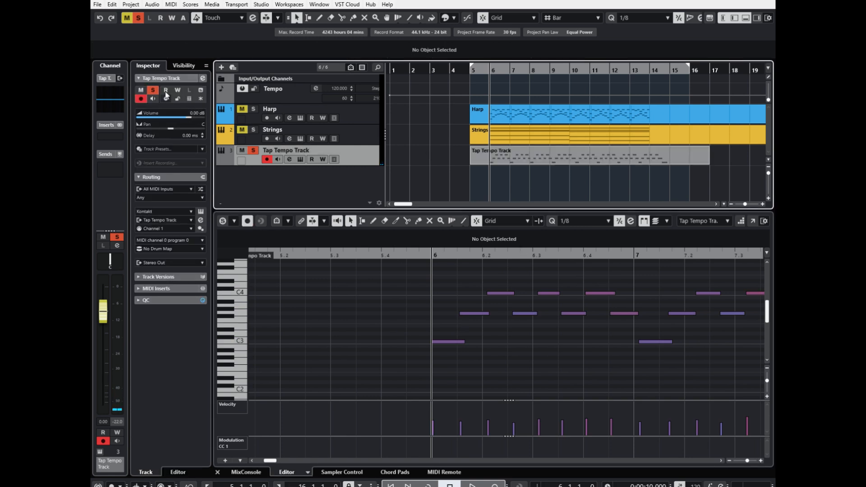
pyautogui.click(370, 131)
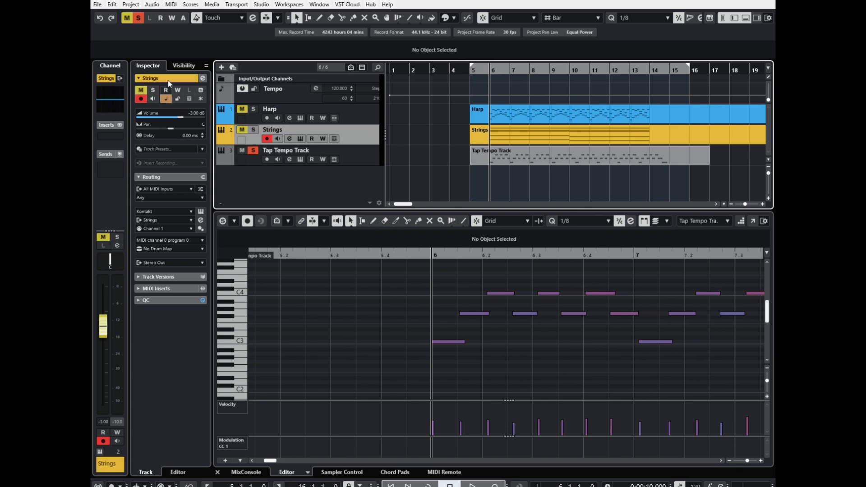
pyautogui.click(365, 111)
pyautogui.click(364, 130)
pyautogui.click(358, 151)
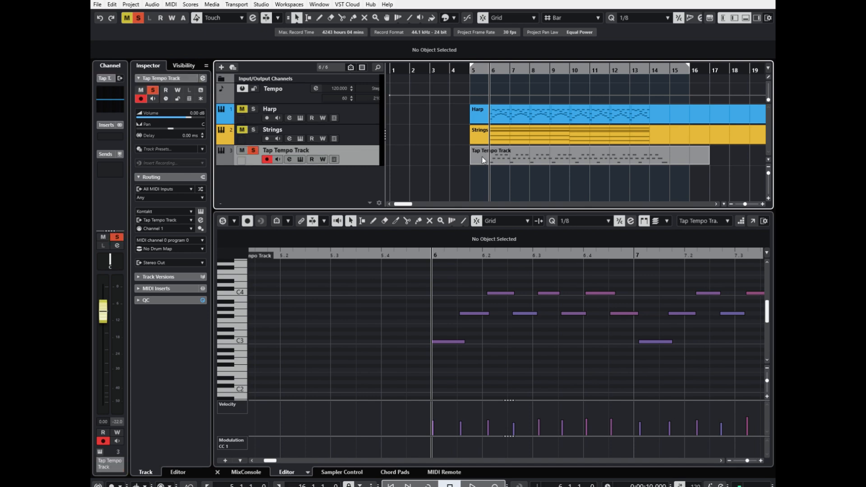
# - Calculate the tempo from the Tap Tempo part's MIDI events with a 1/8 note distance and Begin at Bar Start off
pyautogui.click(519, 148)
pyautogui.click(171, 4)
pyautogui.moveTo(189, 148)
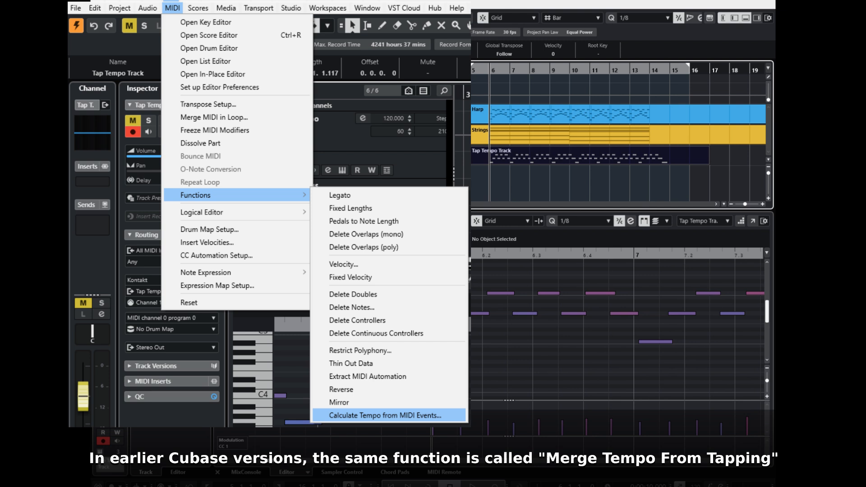
pyautogui.click(385, 415)
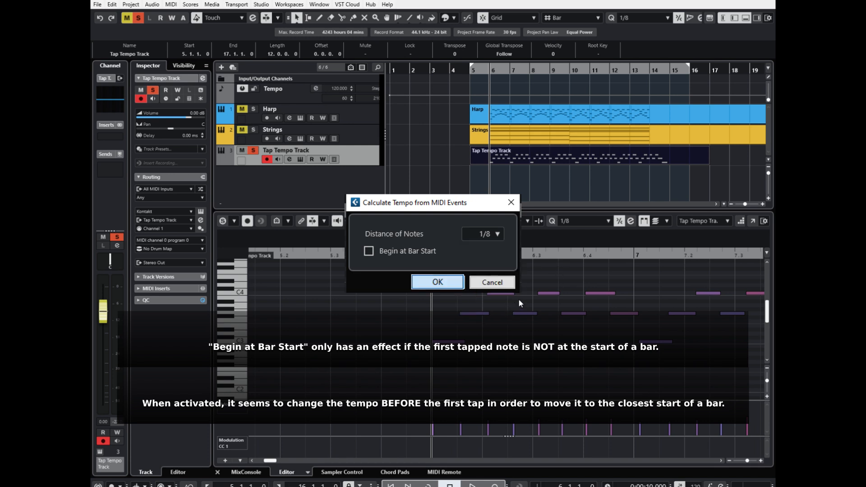
pyautogui.press('Return')
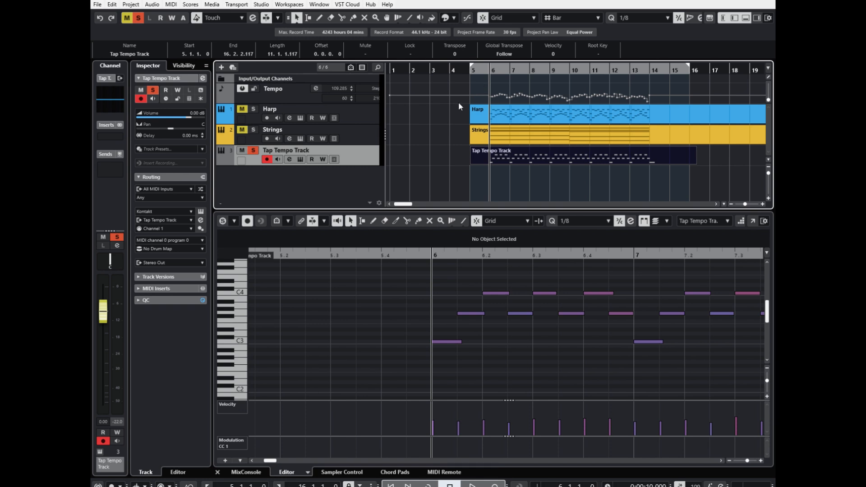
# - Show the calculated tempo events and increase the Tempo track's height to display the tempo curve more clearly
pyautogui.click(294, 83)
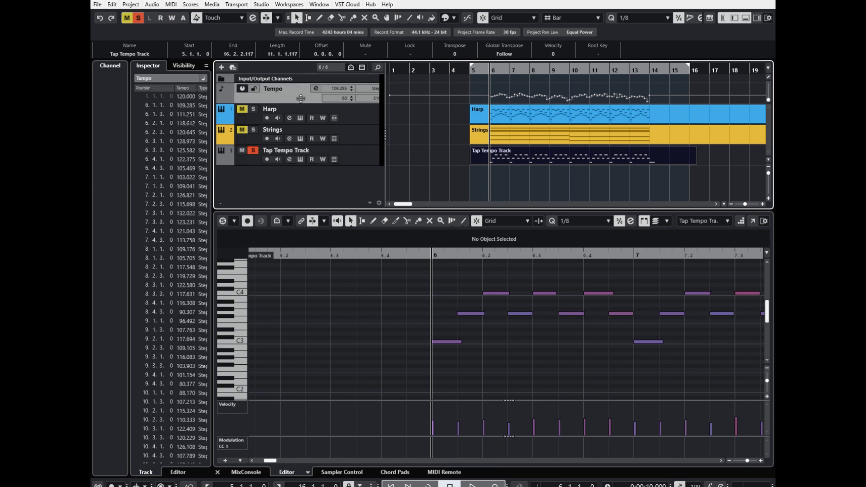
pyautogui.moveTo(301, 98)
pyautogui.mouseDown()
pyautogui.moveTo(297, 142)
pyautogui.moveTo(297, 107)
pyautogui.mouseUp()
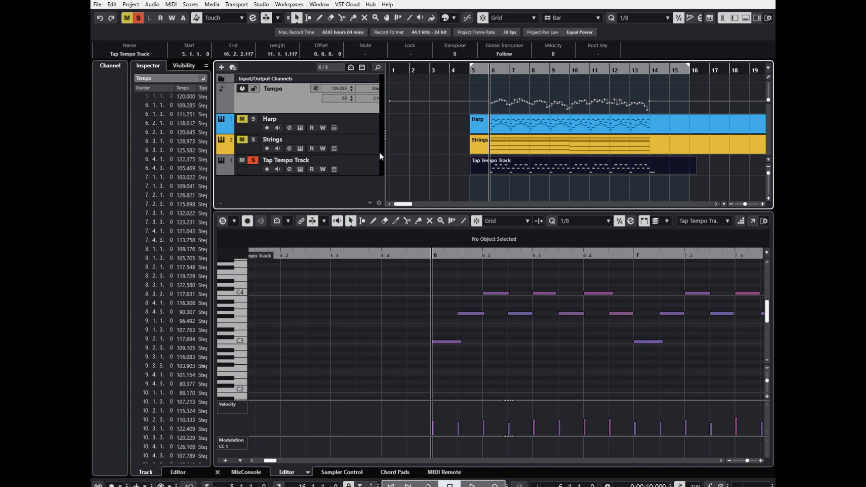
pyautogui.click(353, 155)
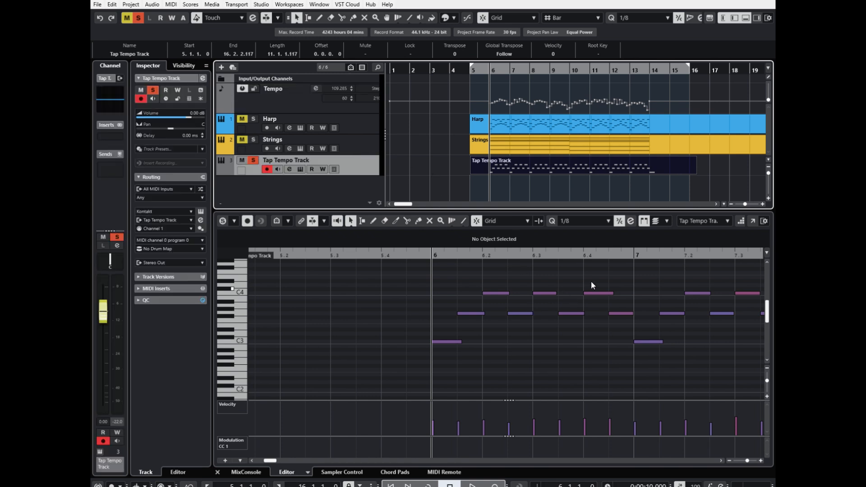
pyautogui.click(594, 269)
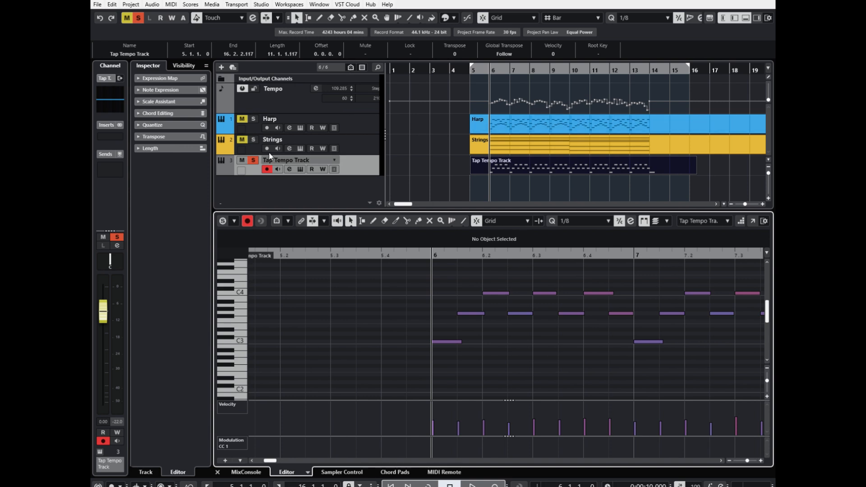
# - Unsolo and mute the Tap Tempo Track, and play the Harp and Strings from bar 5 with the new tempo curve
pyautogui.click(253, 160)
pyautogui.click(476, 126)
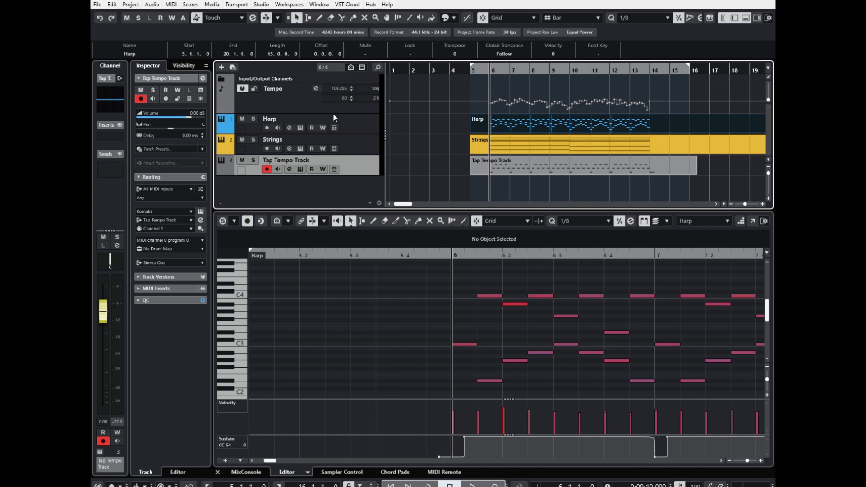
pyautogui.click(241, 160)
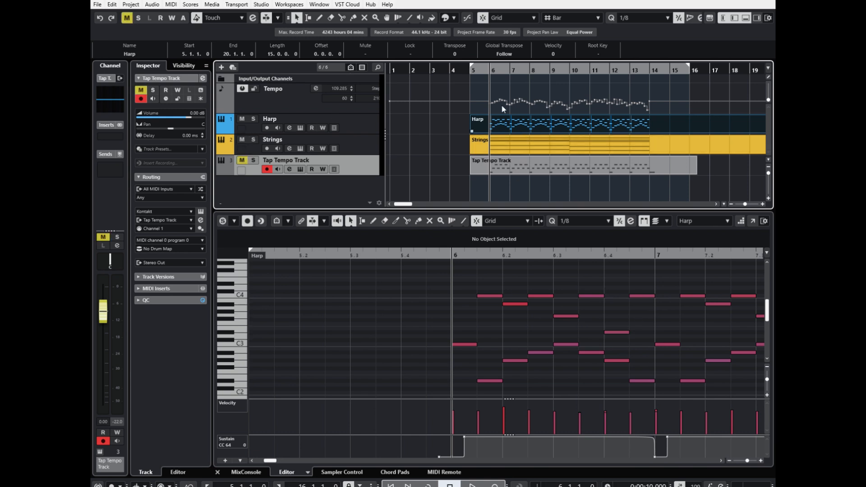
pyautogui.click(480, 67)
pyautogui.press('space')
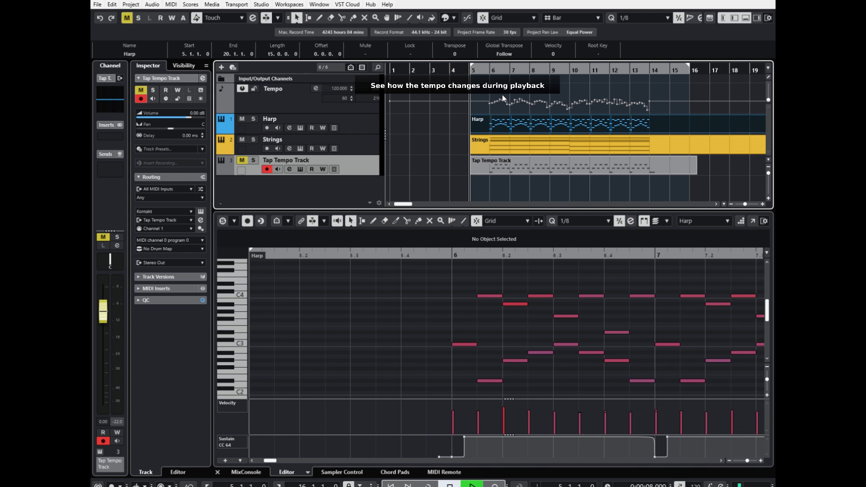